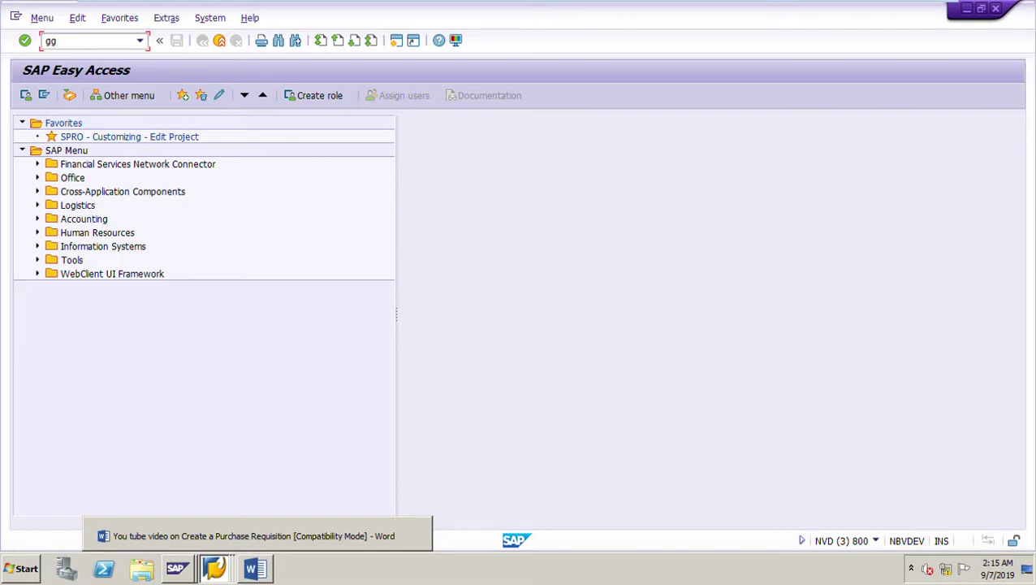
# In the Word instructions, highlight the Material 3426 and Qty 20 Pc lines
pyautogui.click(253, 568)
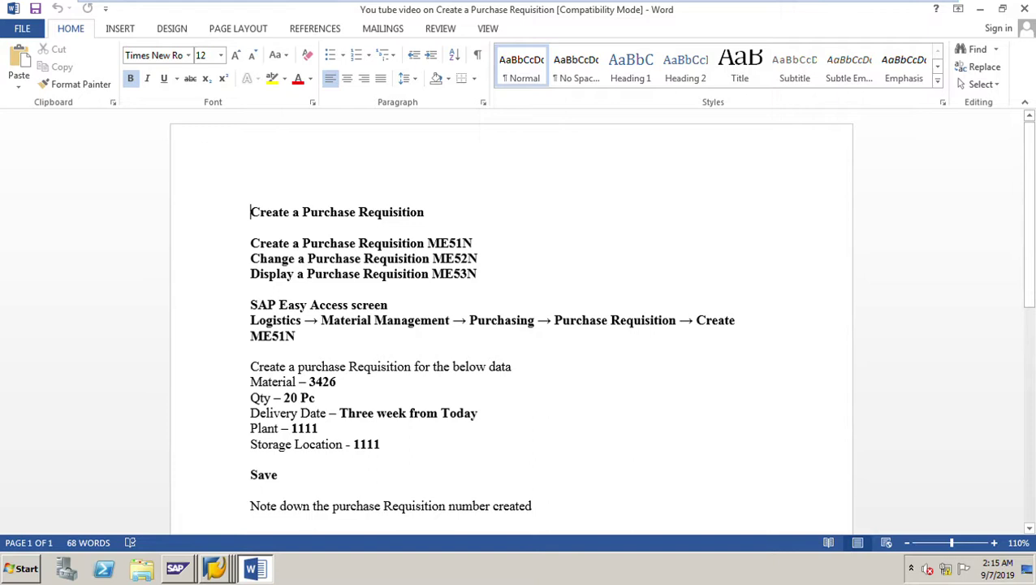
pyautogui.scroll(-3, 520, 325)
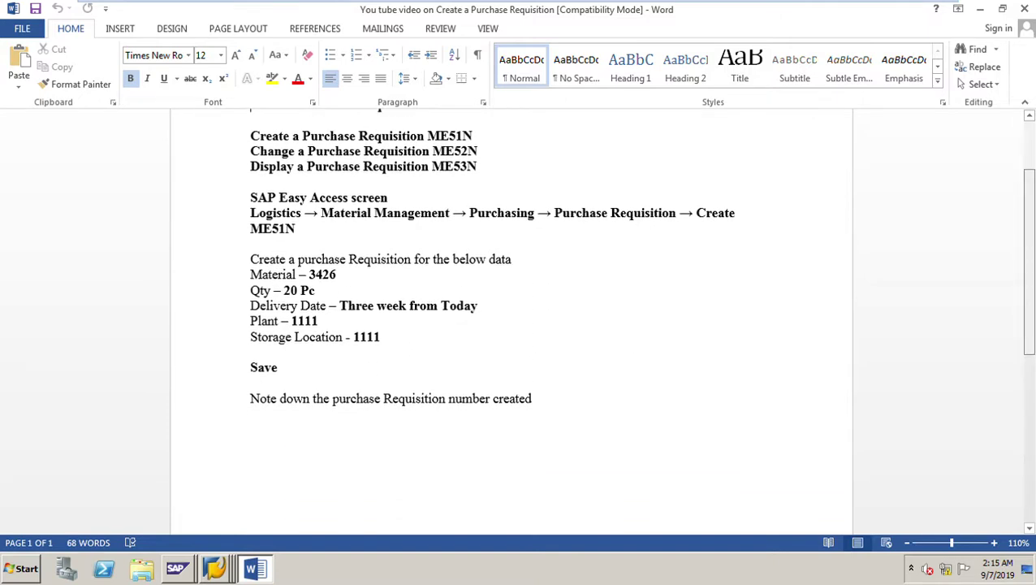
pyautogui.scroll(3, 520, 324)
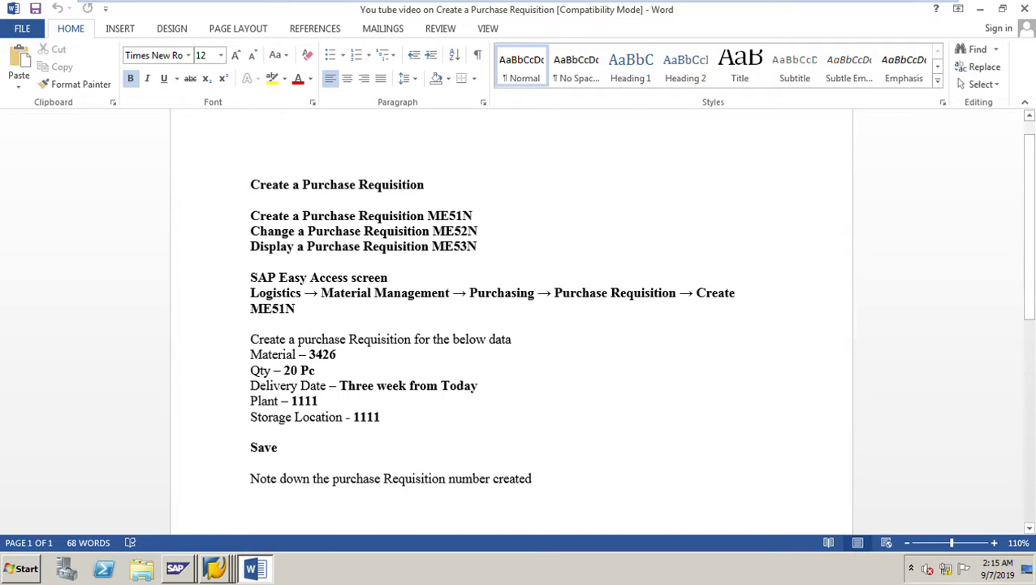
pyautogui.press('Down')
pyautogui.press('Down')
pyautogui.press('Down')
pyautogui.hotkey('shift', 'Down')
pyautogui.press('Right')
pyautogui.hotkey('shift', 'Down')
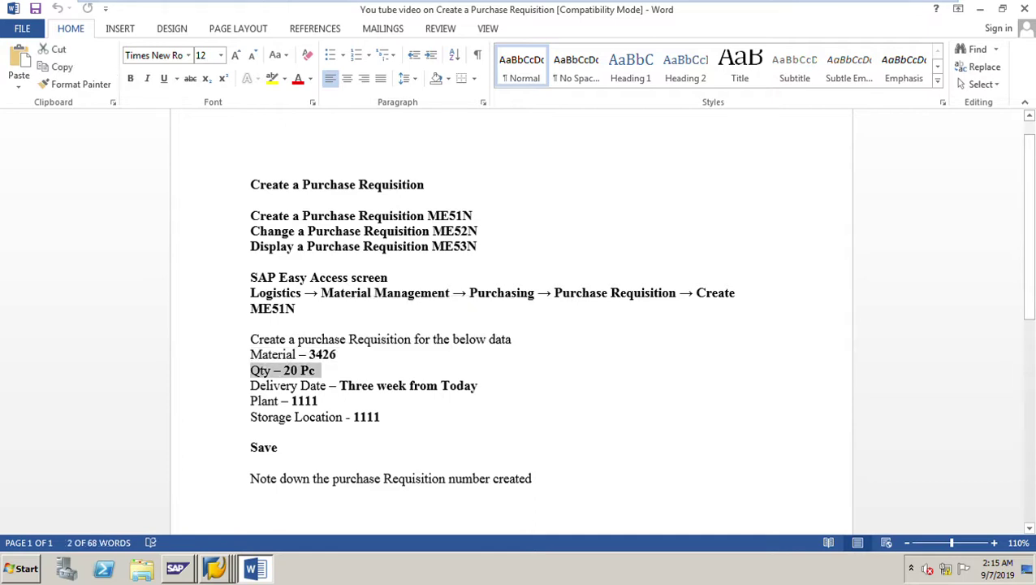
# Highlight the Delivery Date, Plant 1111 and Storage Location lines, then clear the selection
pyautogui.press('Right')
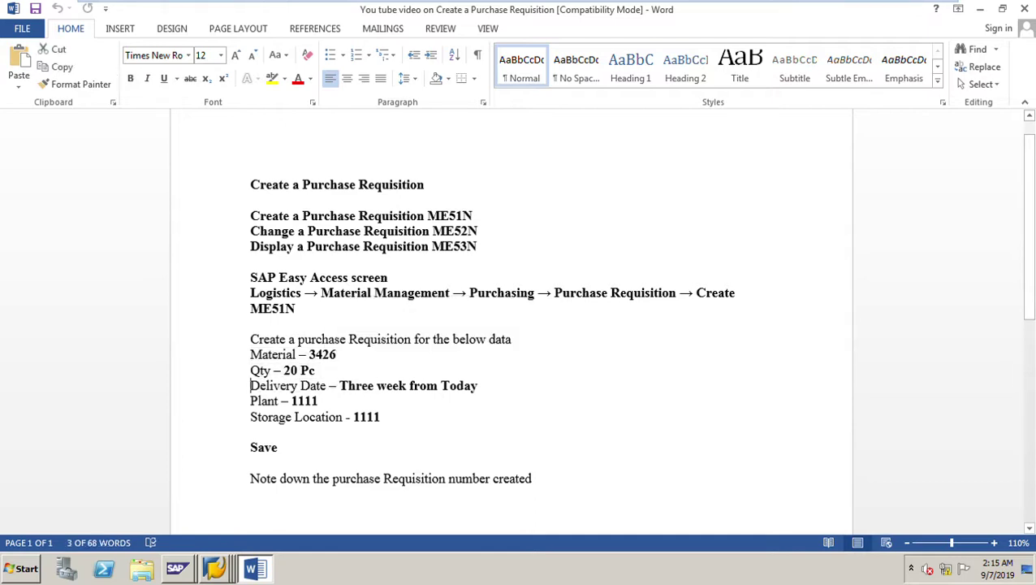
pyautogui.hotkey('shift', 'Down')
pyautogui.press('Right')
pyautogui.hotkey('shift', 'Down')
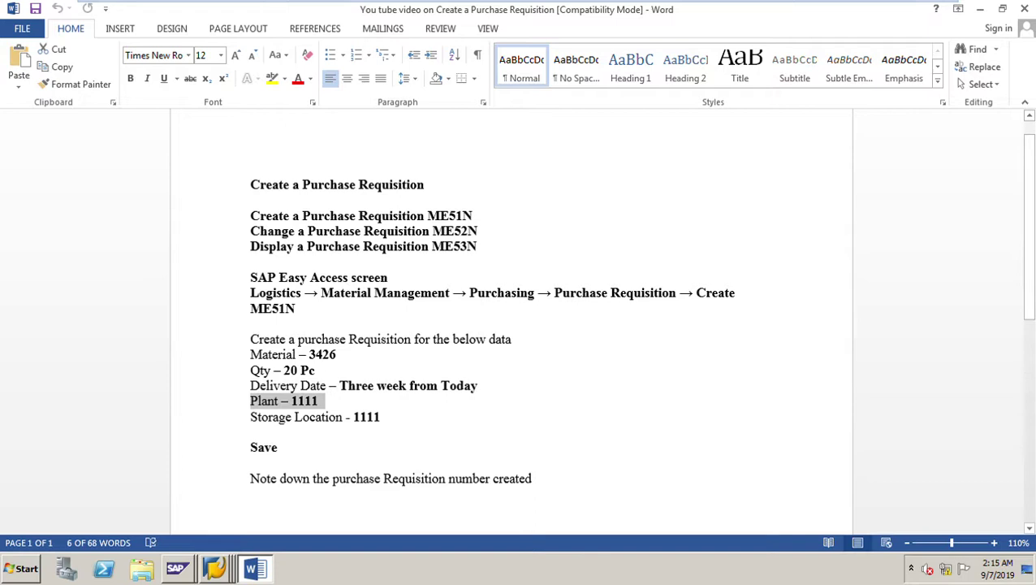
pyautogui.press('Right')
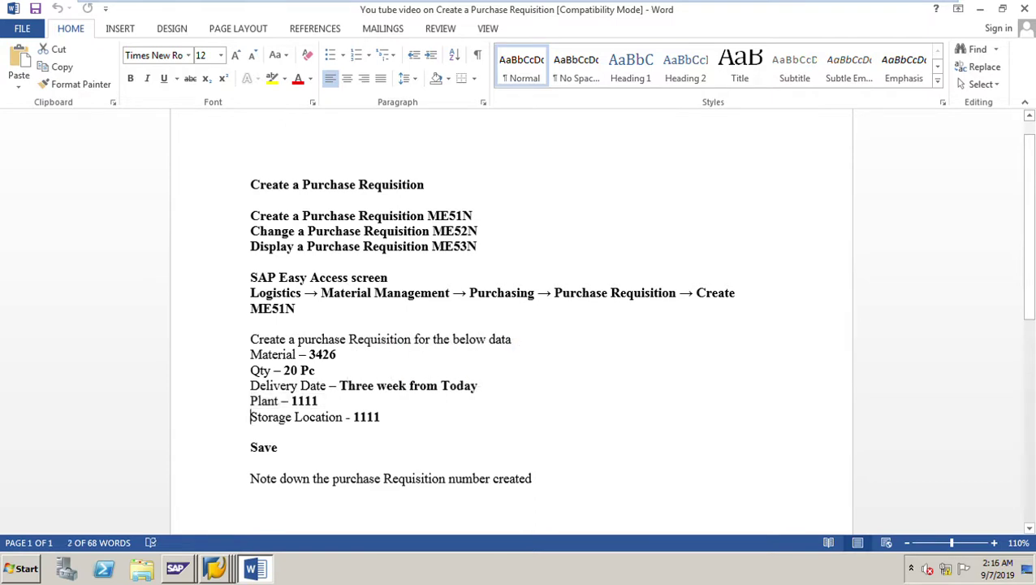
pyautogui.hotkey('shift', 'Down')
pyautogui.press('Up')
pyautogui.press('Up')
pyautogui.press('Up')
pyautogui.press('End')
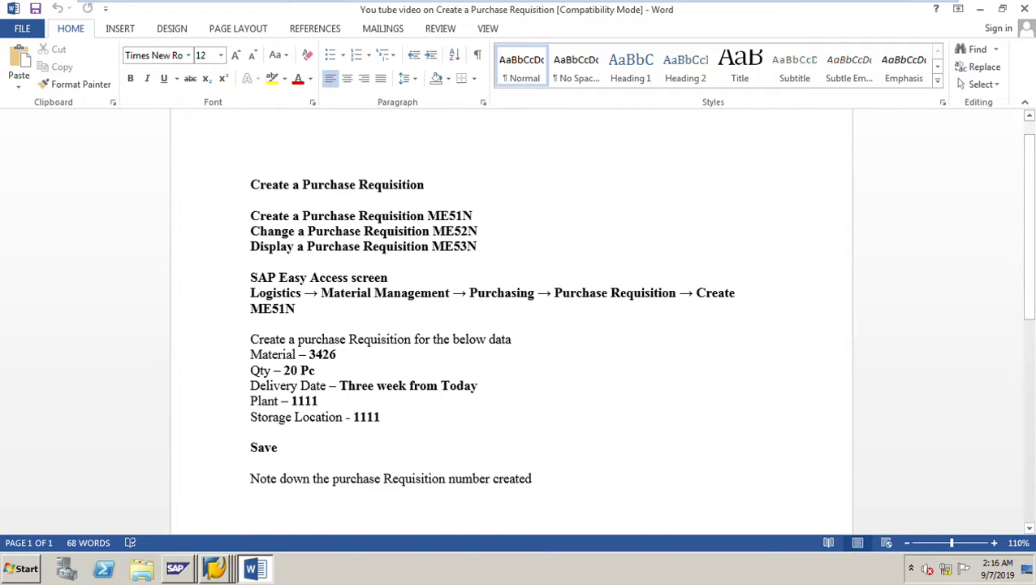
# Review the Logistics menu path and the ME52N Change and ME53N Display lines
pyautogui.moveTo(250, 293)
pyautogui.mouseDown()
pyautogui.moveTo(735, 293)
pyautogui.moveTo(296, 309)
pyautogui.mouseUp()
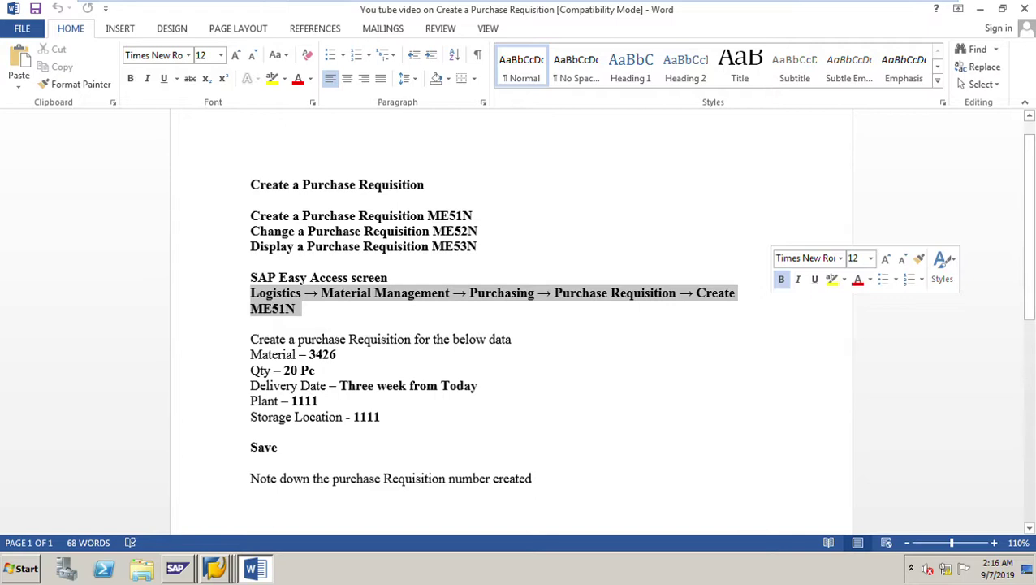
pyautogui.press('Right')
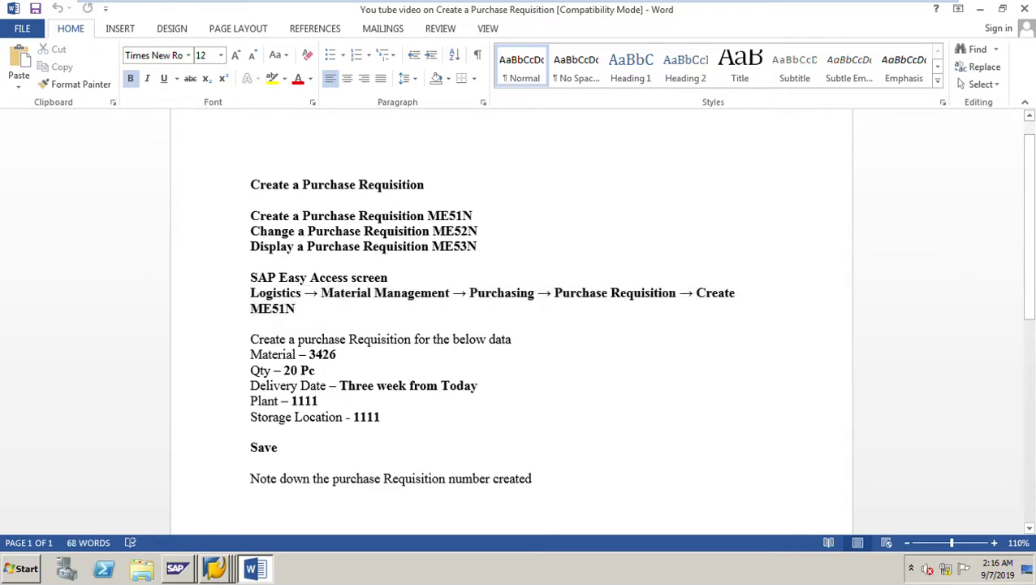
pyautogui.press('Up')
pyautogui.press('Up')
pyautogui.press('Up')
pyautogui.press('Home')
pyautogui.hotkey('shift', 'Down')
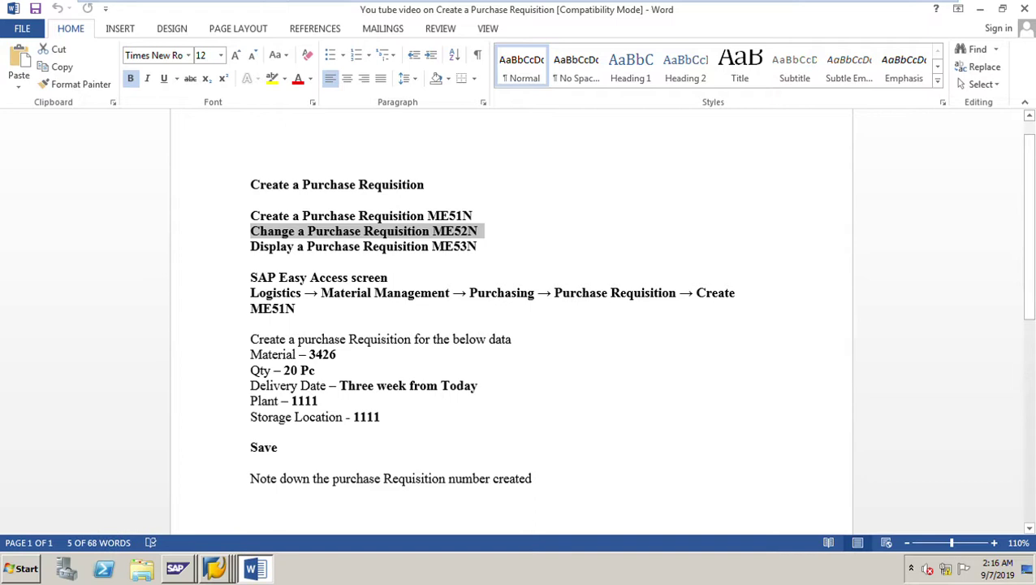
pyautogui.press('Right')
pyautogui.hotkey('shift', 'Down')
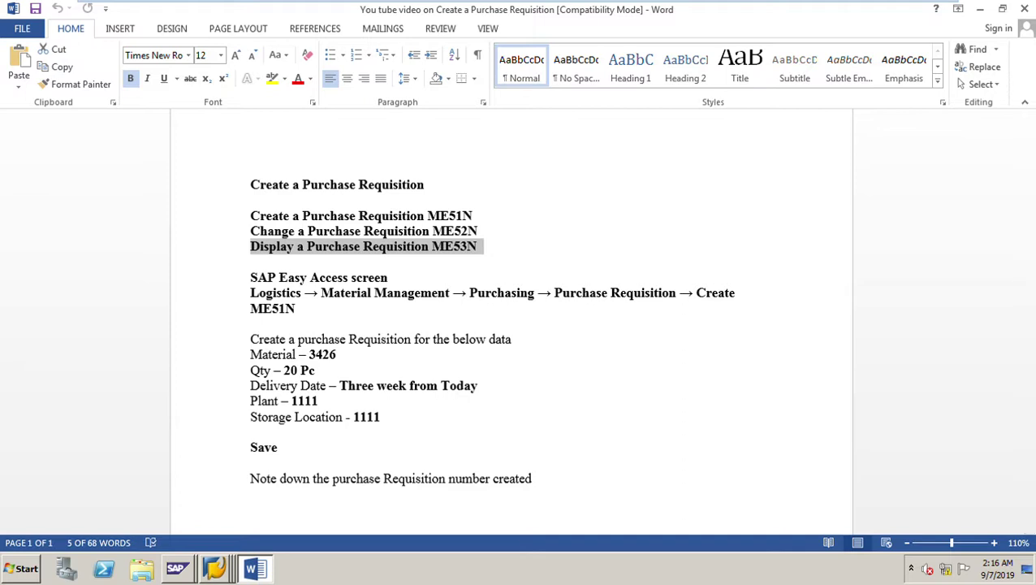
# In SAP Easy Access, expand Logistics > Materials Management > Purchasing > Purchase Requisition and launch ME51N
pyautogui.click(175, 514)
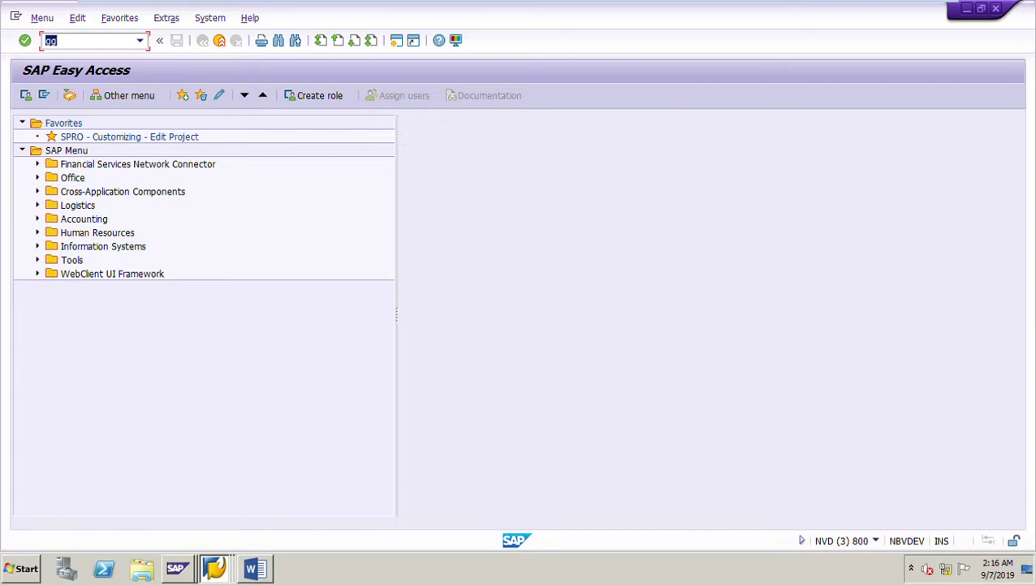
pyautogui.doubleClick(77, 205)
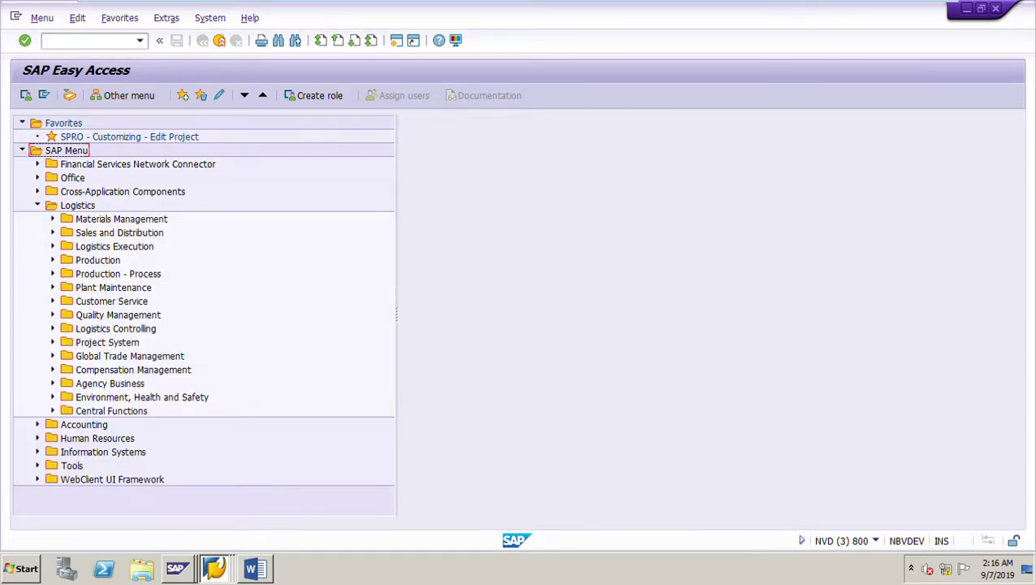
pyautogui.click(53, 218)
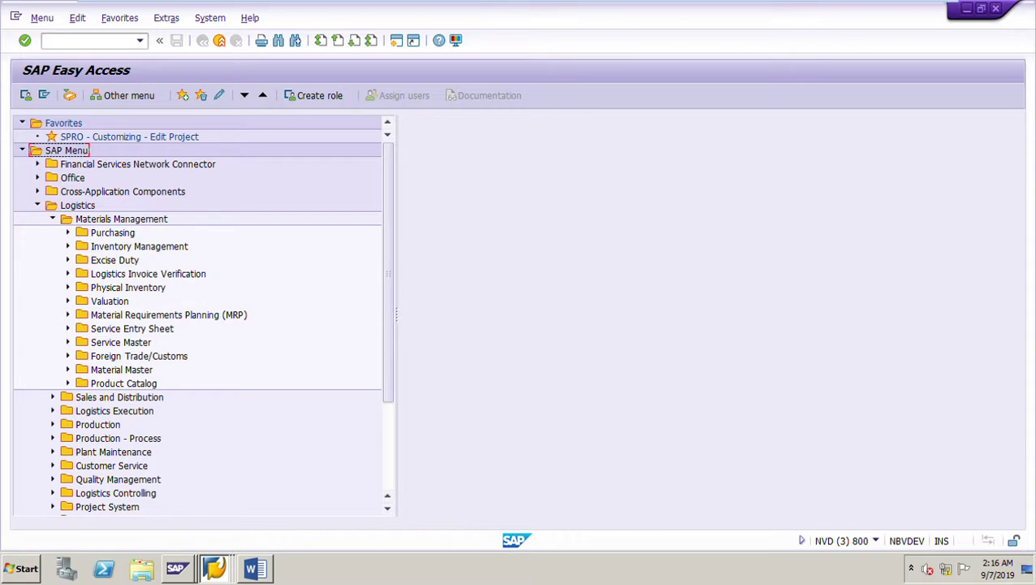
pyautogui.doubleClick(113, 232)
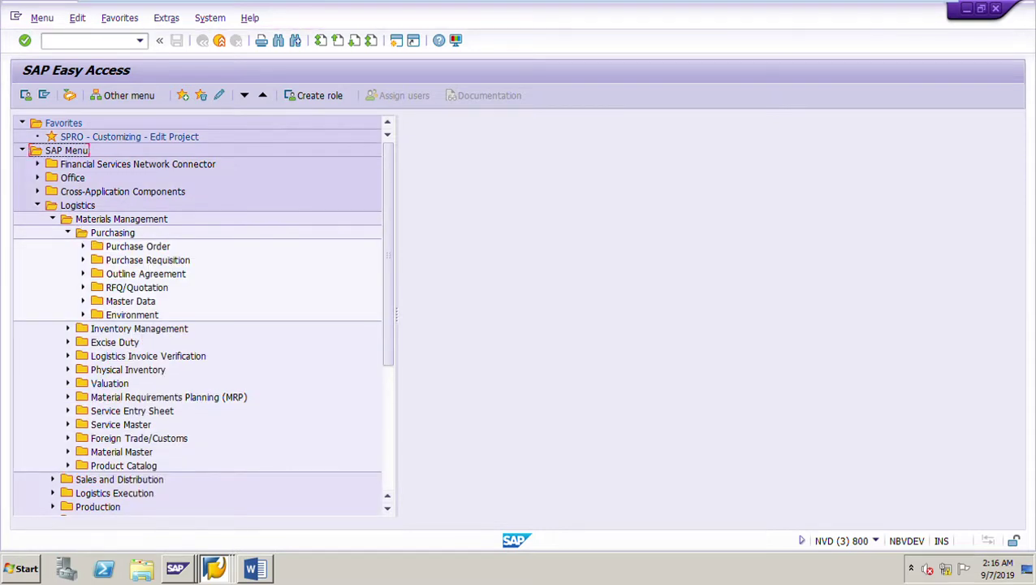
pyautogui.click(82, 260)
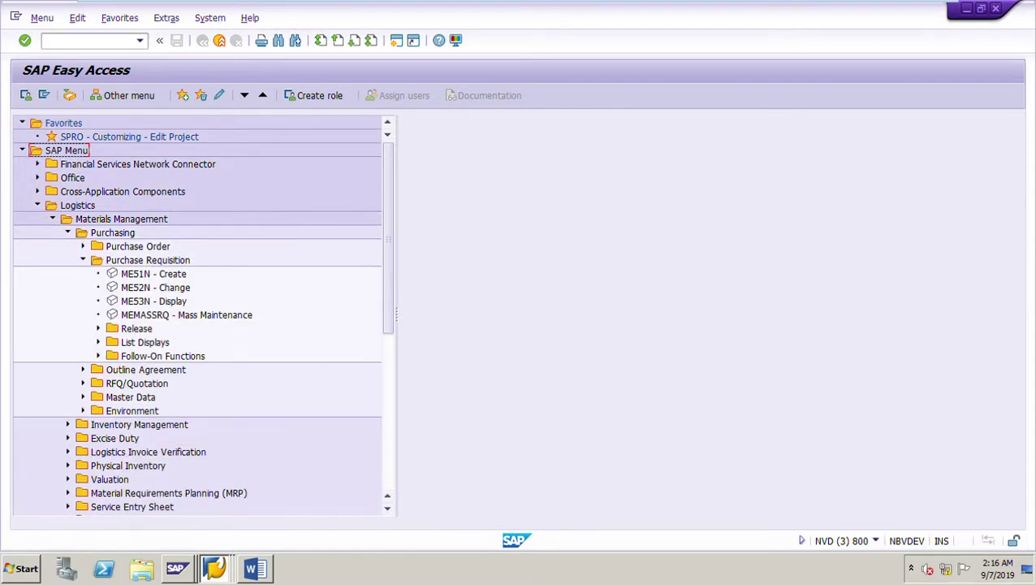
pyautogui.click(153, 274)
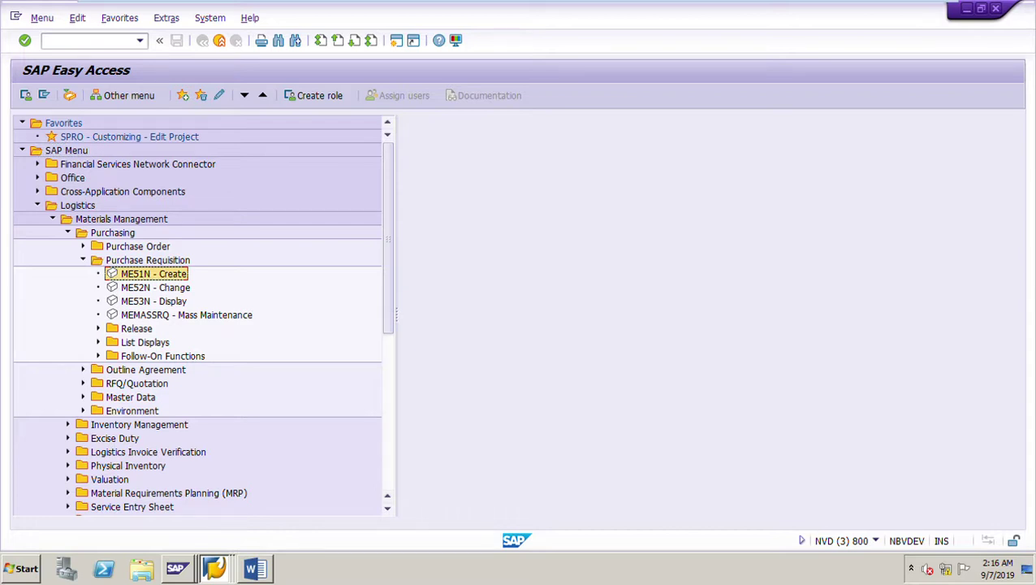
pyautogui.press('Down')
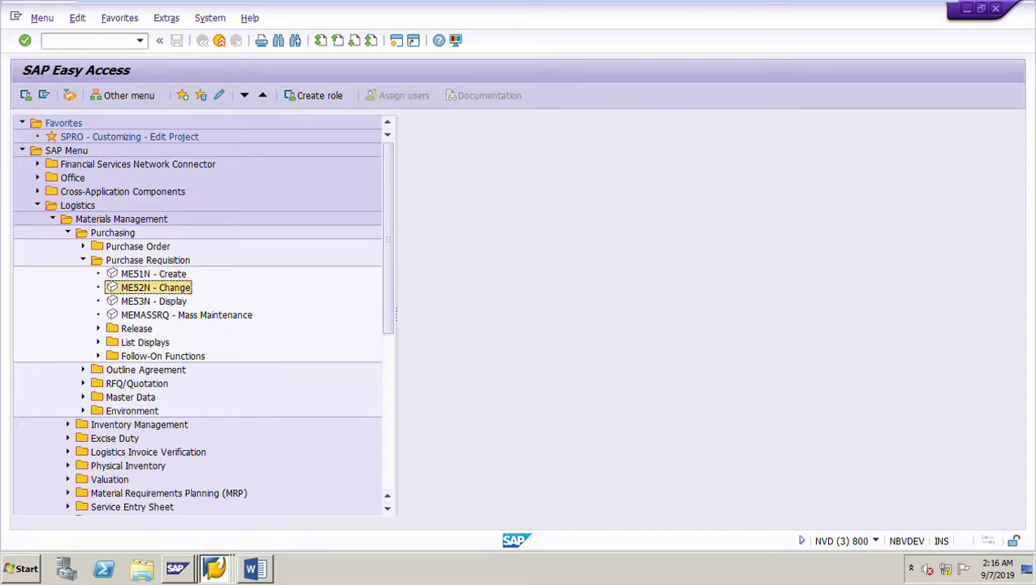
pyautogui.press('Down')
pyautogui.press('Up')
pyautogui.press('Up')
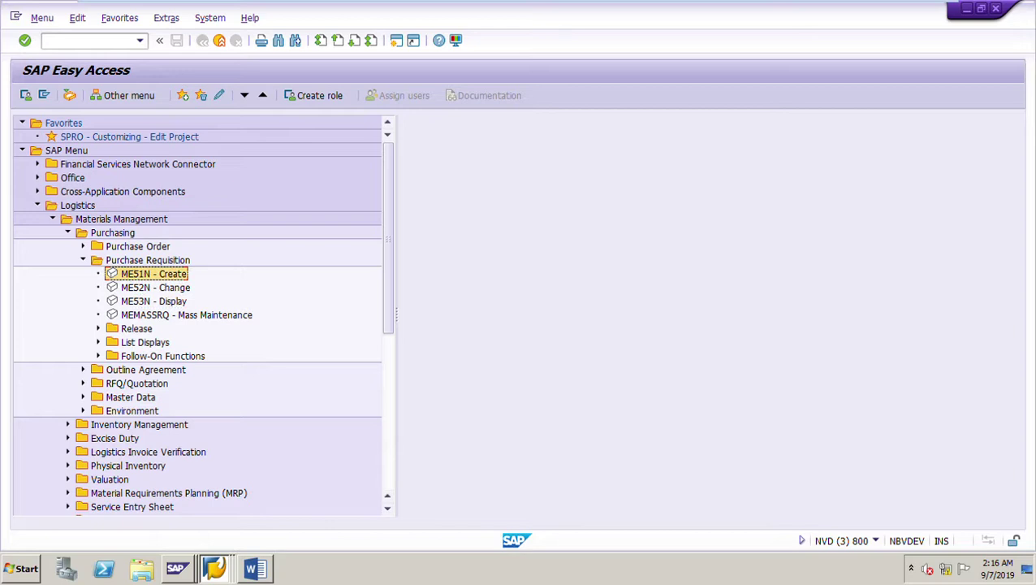
pyautogui.press('Return')
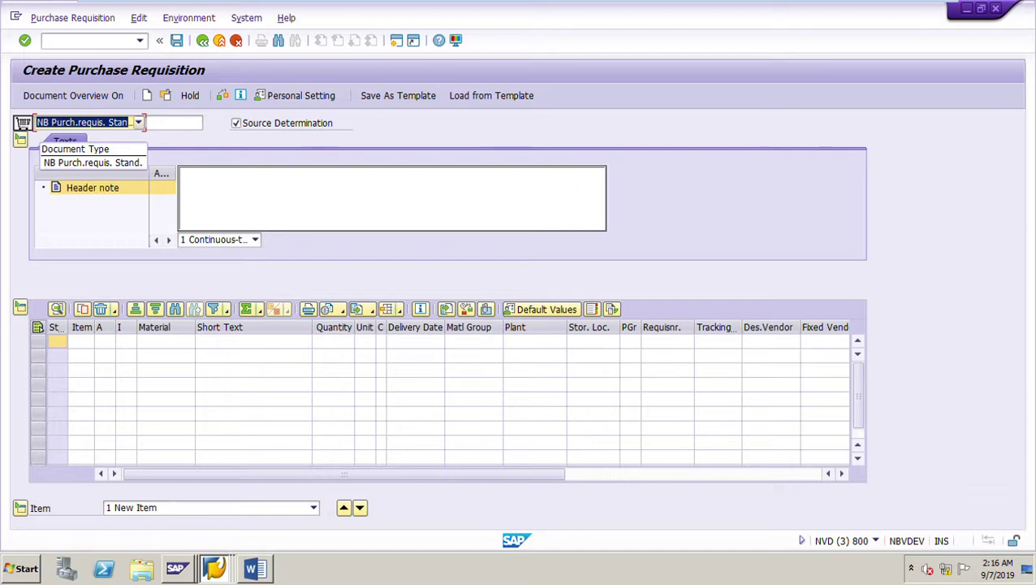
# Keep NB Purch.requis. Stand. as document type and bring the Word instructions forward
pyautogui.click(49, 123)
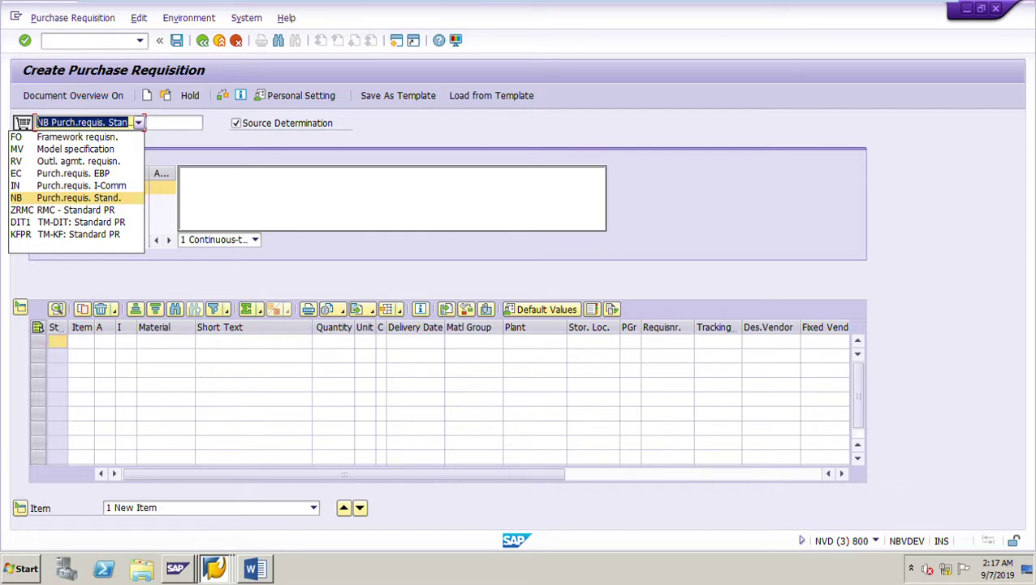
pyautogui.press('Return')
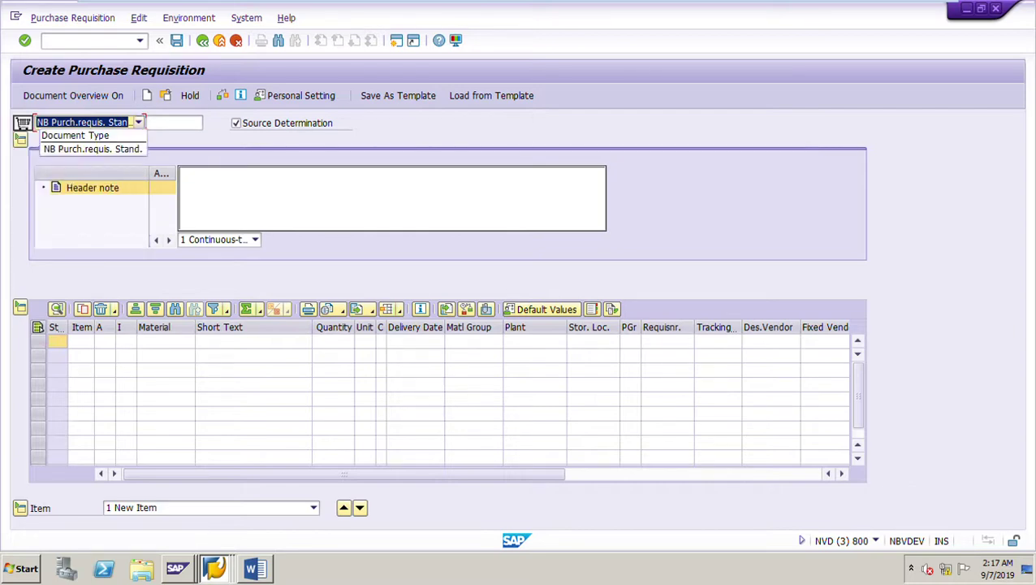
pyautogui.press('F4')
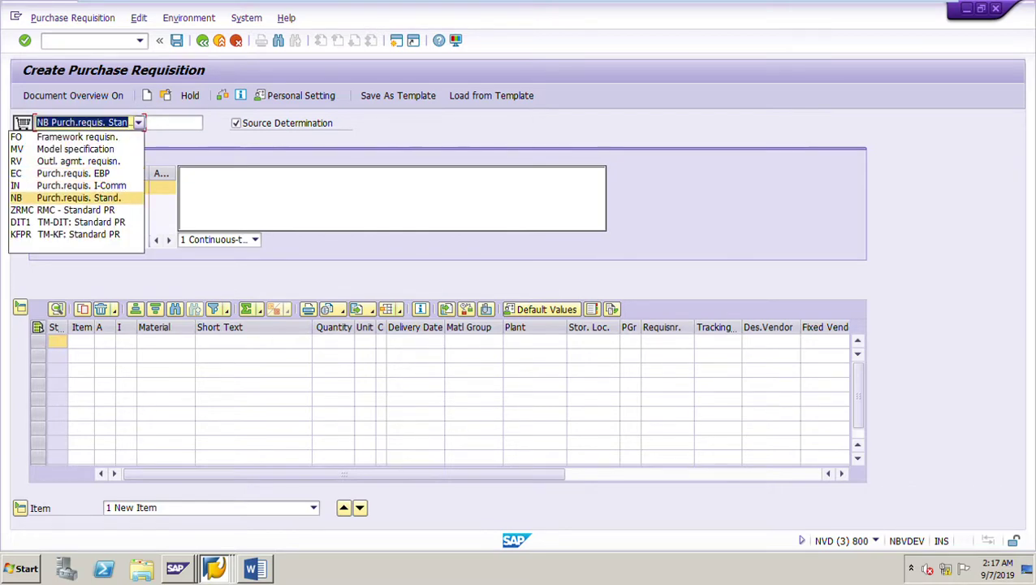
pyautogui.press('Return')
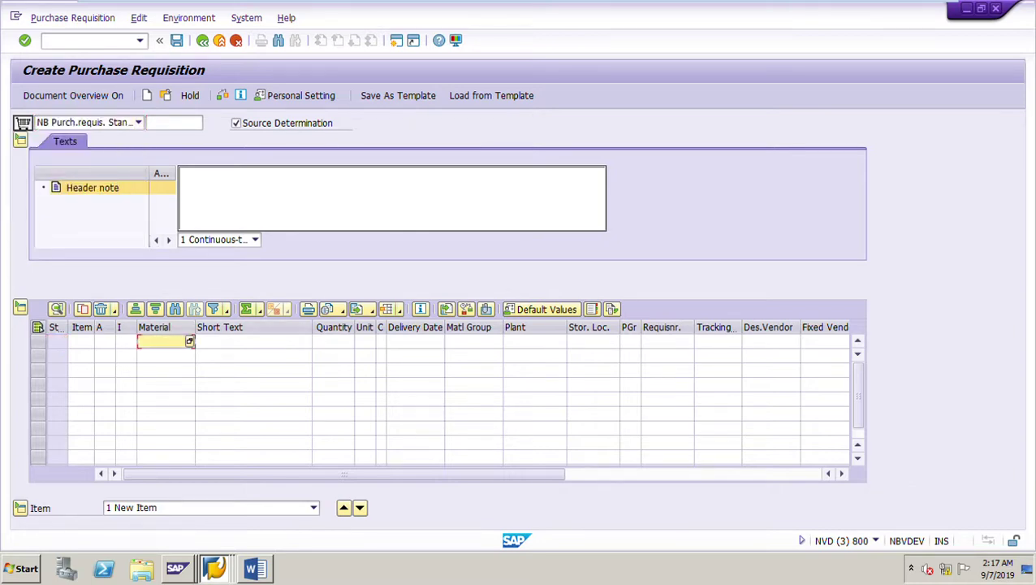
pyautogui.hotkey('alt', 'Tab')
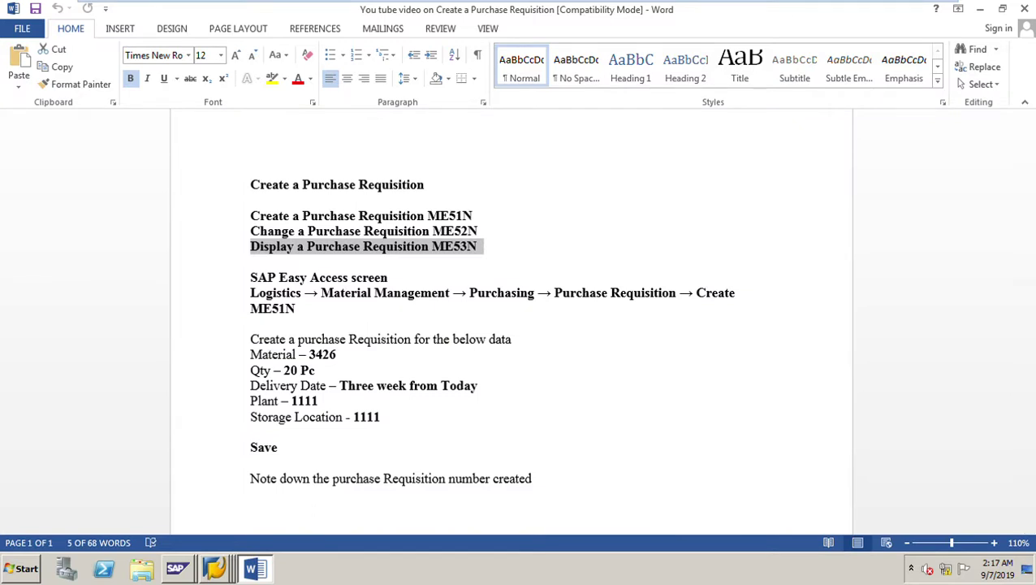
# In SAP item row one, enter material 3426 and quantity 20
pyautogui.click(176, 569)
pyautogui.click(203, 514)
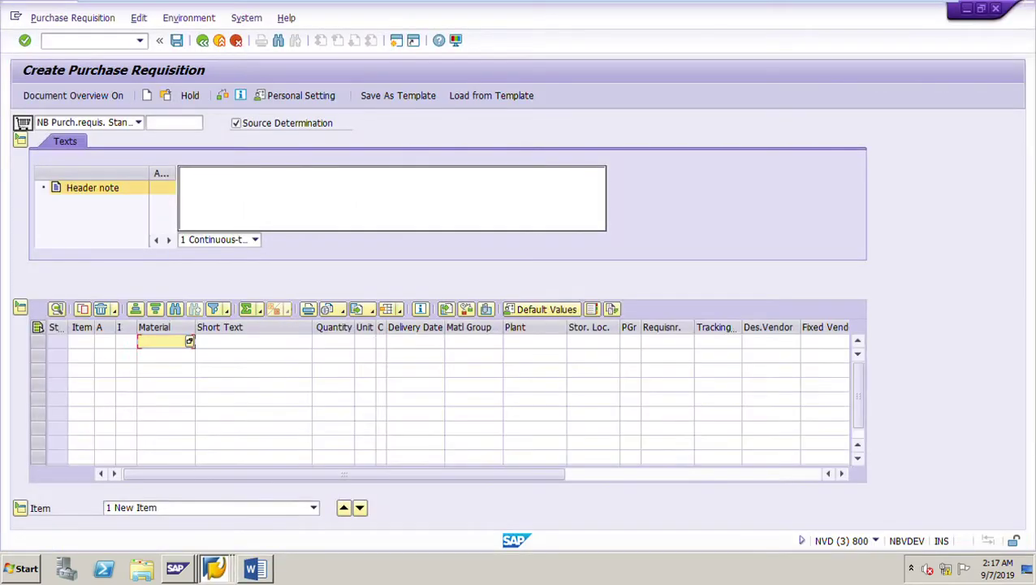
pyautogui.write('34')
pyautogui.write('26')
pyautogui.press('Tab')
pyautogui.press('Tab')
pyautogui.write('20')
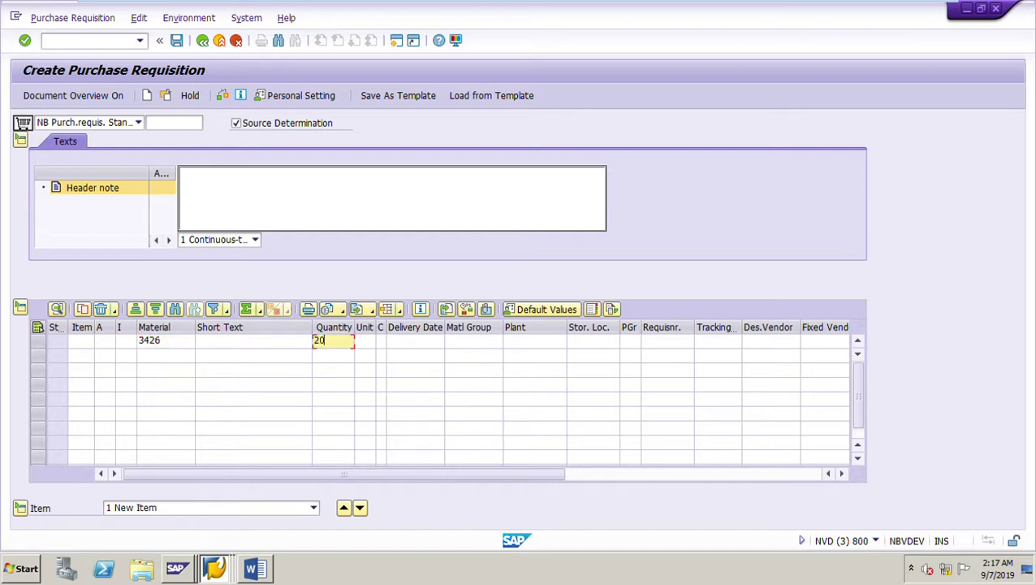
pyautogui.press('Tab')
pyautogui.press('Tab')
pyautogui.press('Tab')
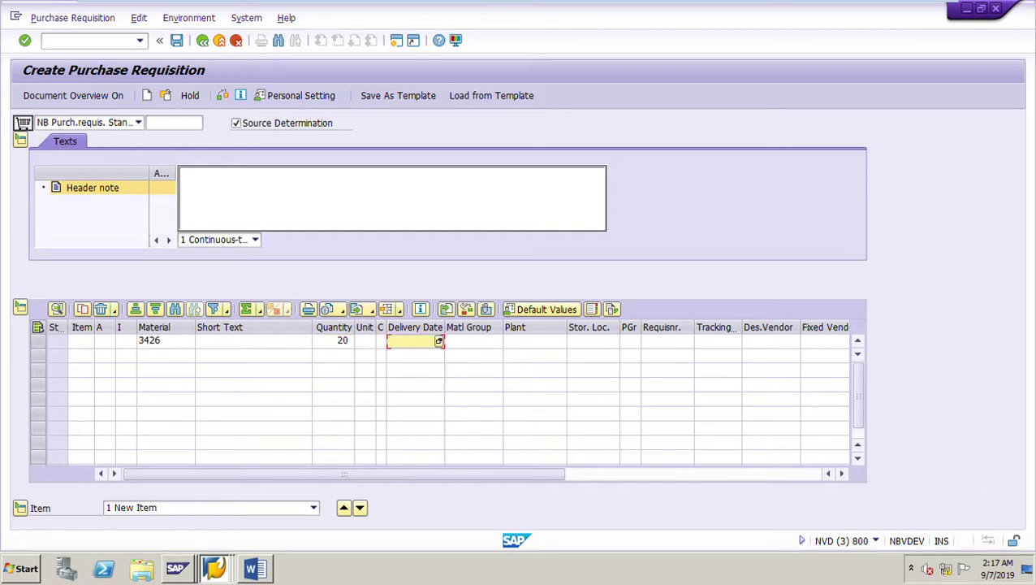
# Set delivery date 27.09.2019, plant 1111 and storage location 1111, then submit the item
pyautogui.press('F4')
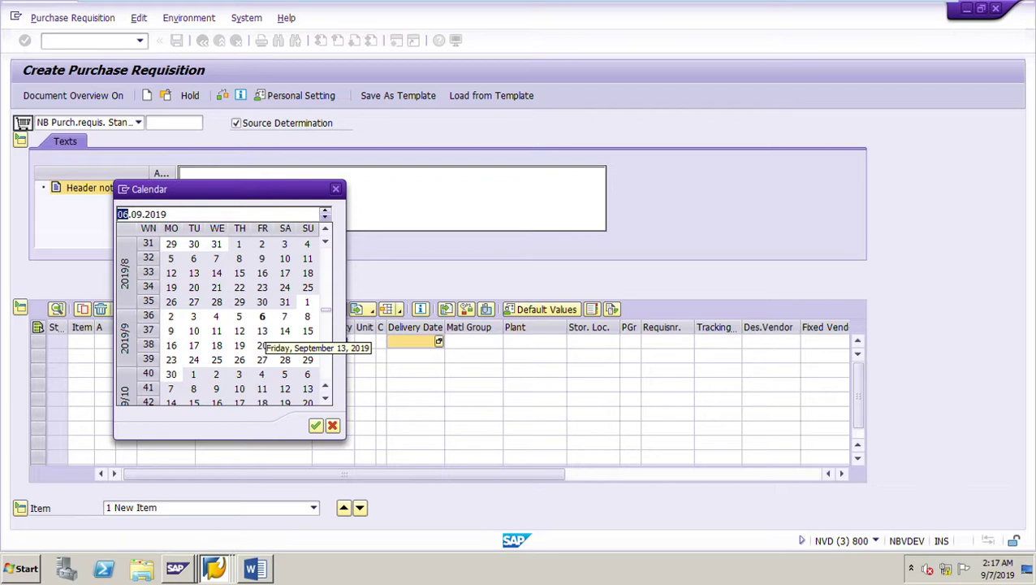
pyautogui.click(263, 359)
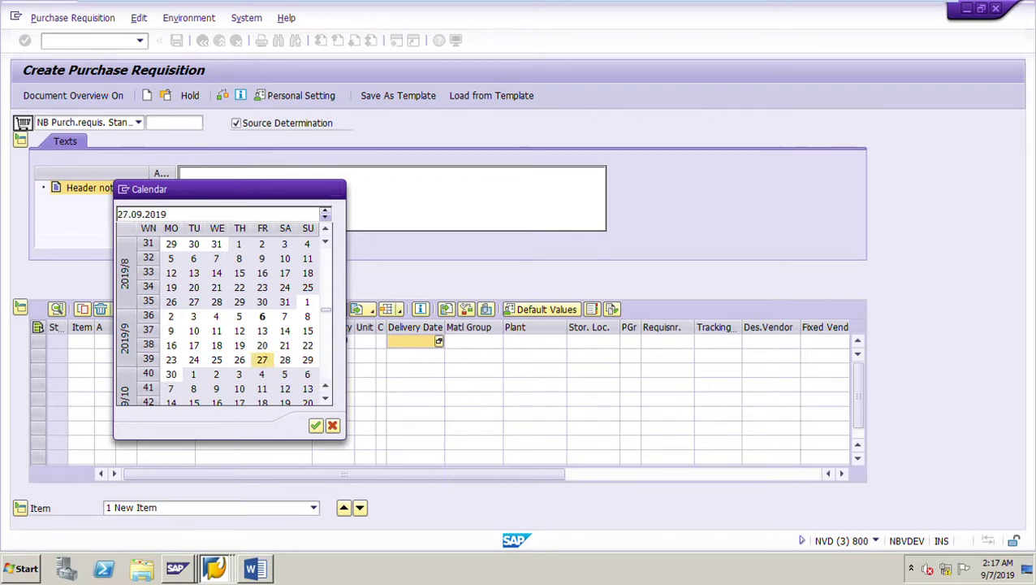
pyautogui.press('Return')
pyautogui.click(532, 340)
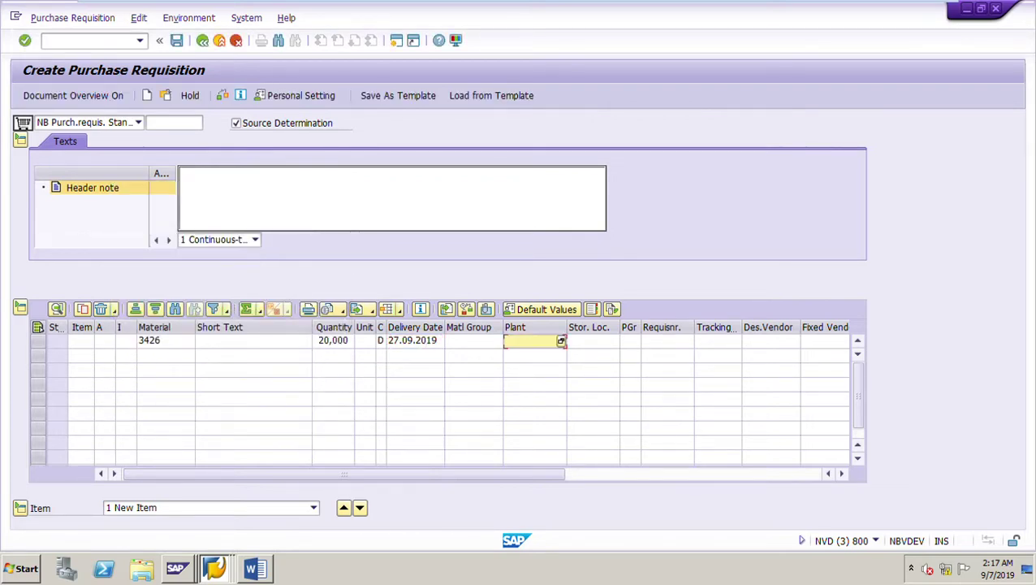
pyautogui.write('1111')
pyautogui.press('Tab')
pyautogui.write('11')
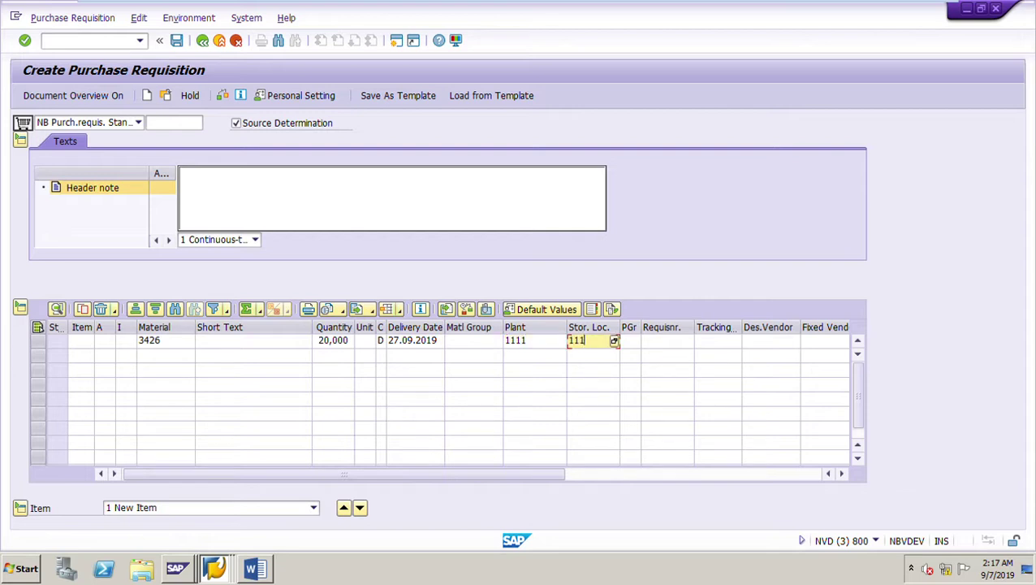
pyautogui.write('11')
pyautogui.press('Return')
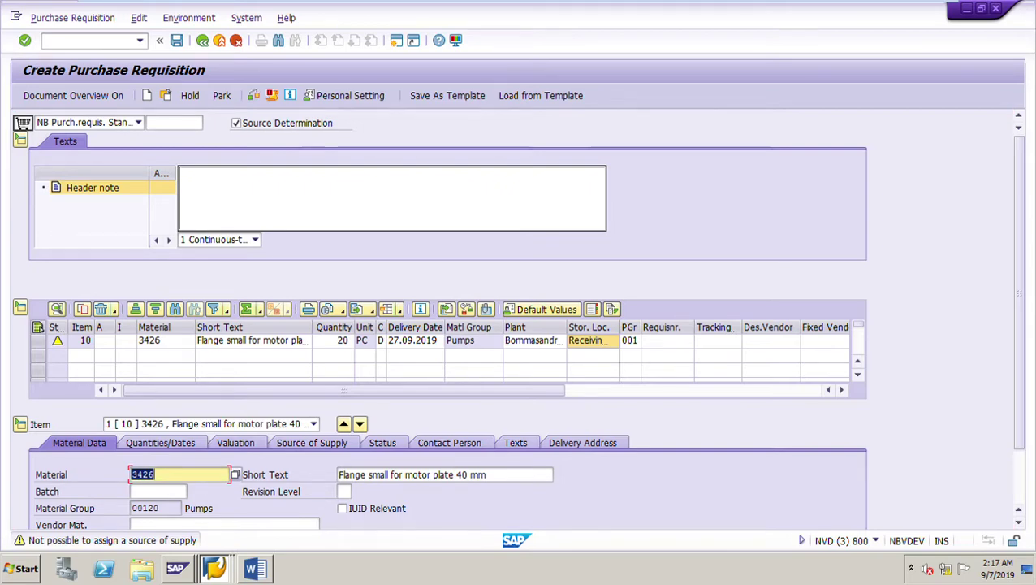
# Review item 10's short text and material group, then bring up the Word instructions
pyautogui.scroll(-2, 439, 381)
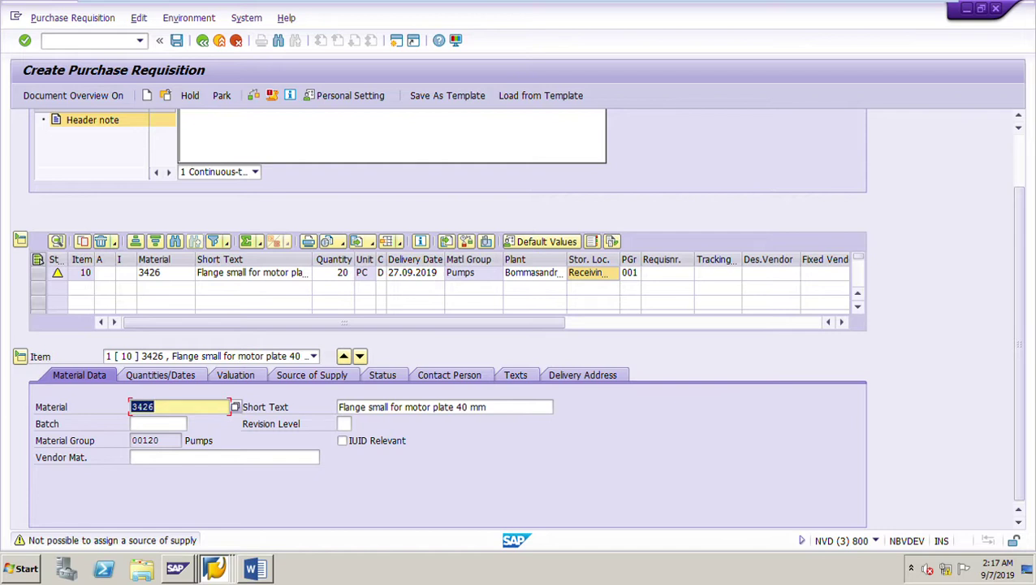
pyautogui.press('Tab')
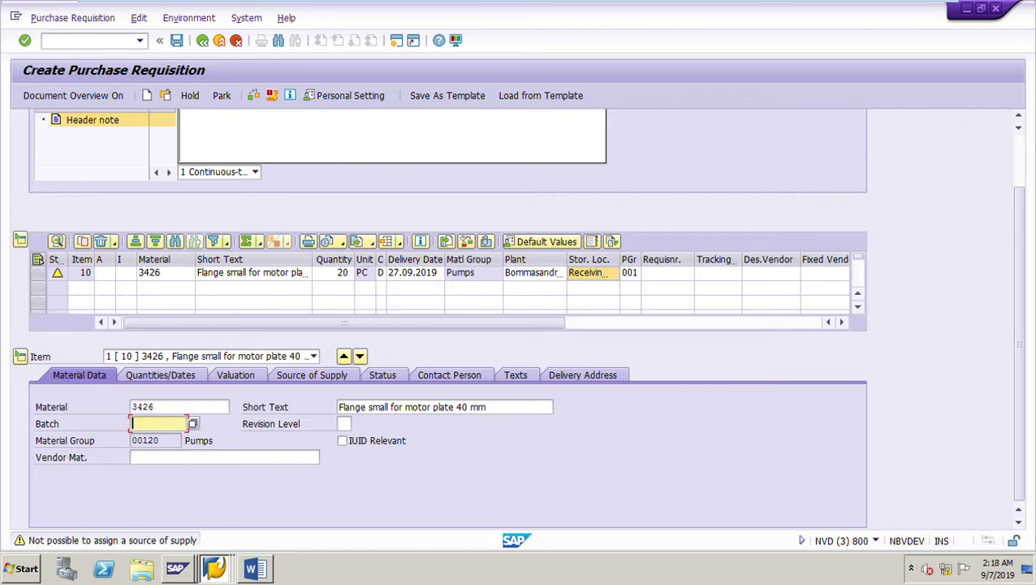
pyautogui.click(391, 407)
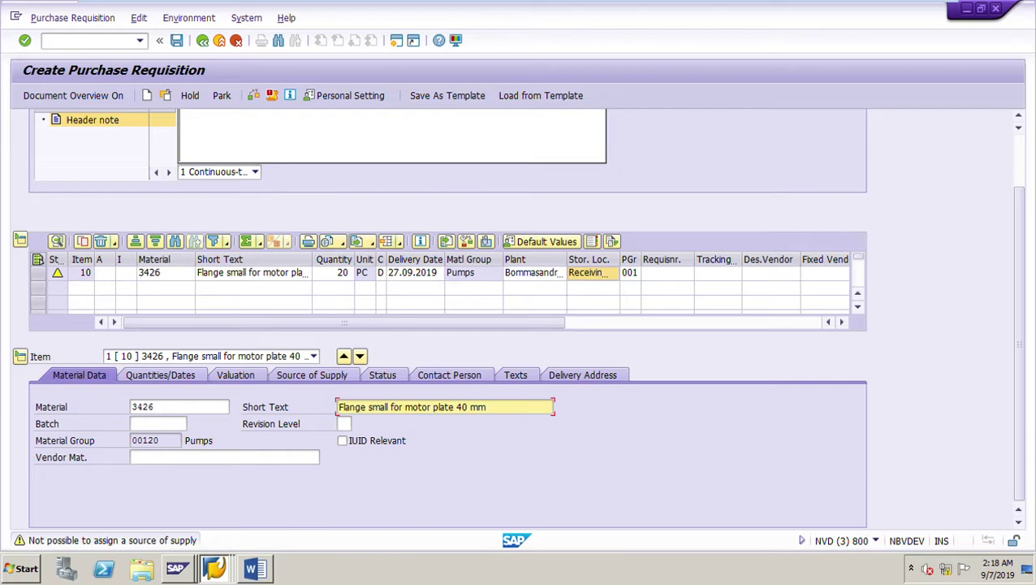
pyautogui.click(157, 440)
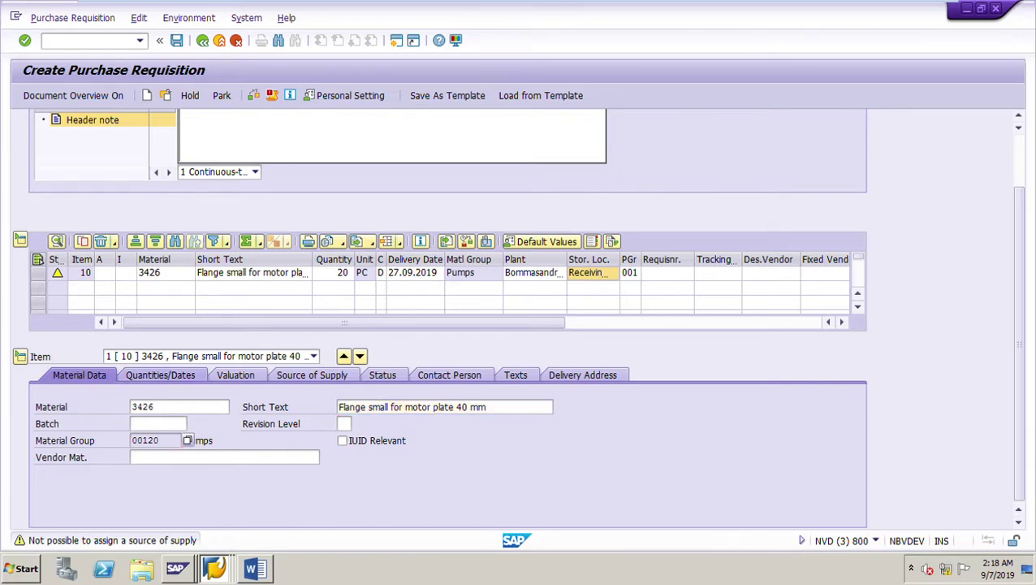
pyautogui.press('Return')
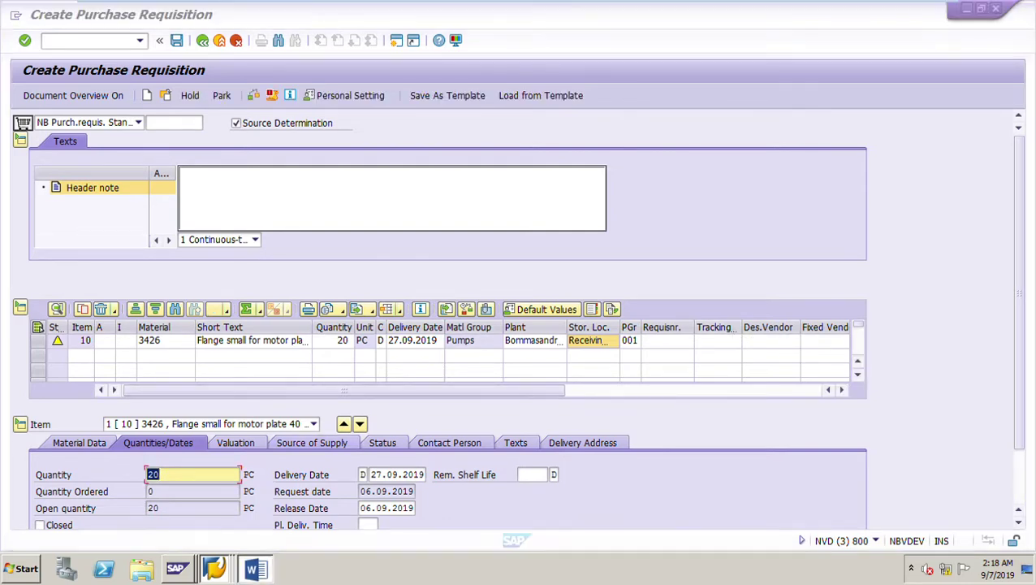
pyautogui.click(252, 569)
pyautogui.click(252, 462)
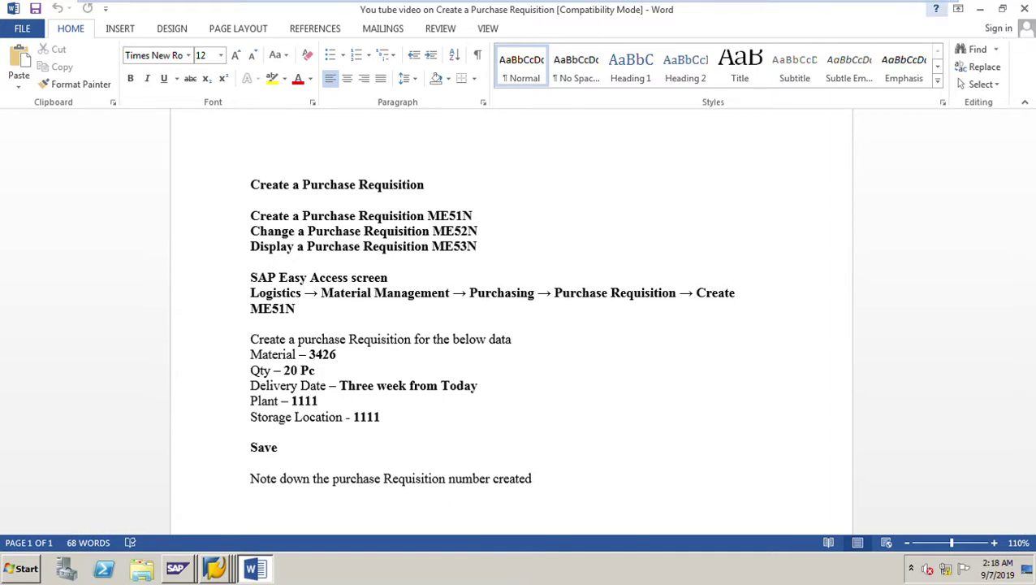
# Minimize Word to reveal the SAP Create Purchase Requisition screen
pyautogui.click(978, 9)
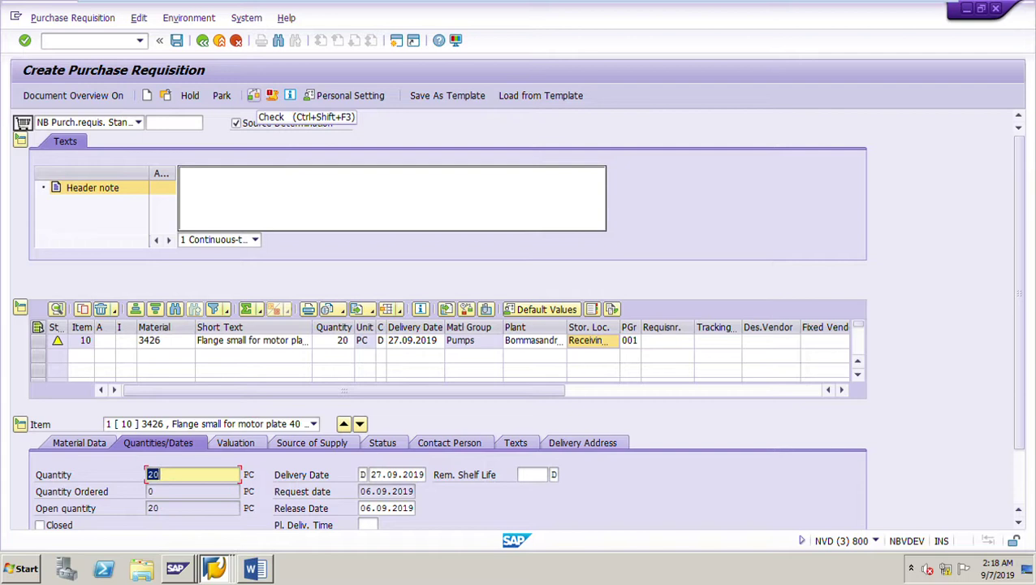
# Run the requisition check twice until no messages are reported
pyautogui.click(253, 95)
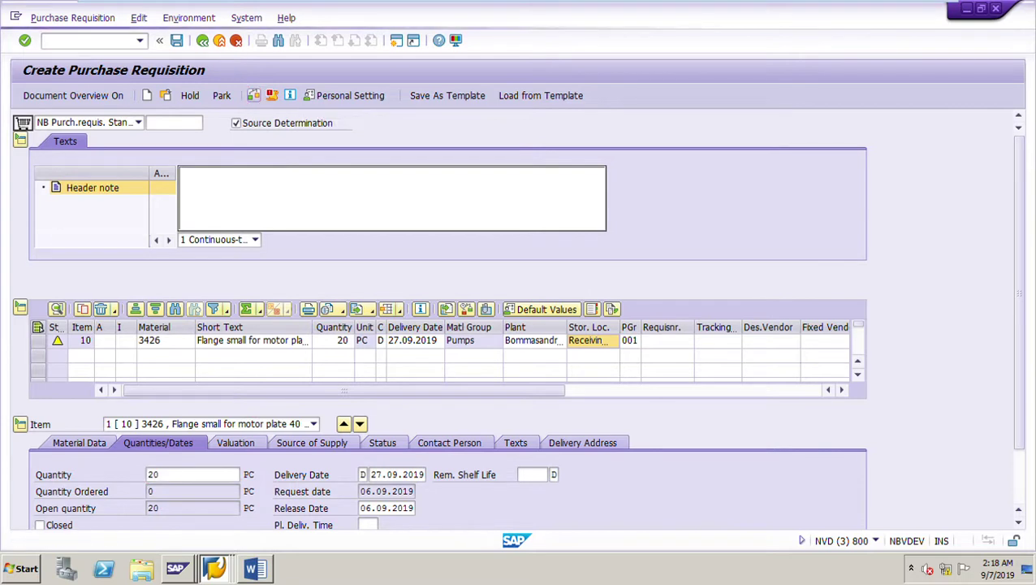
pyautogui.click(253, 95)
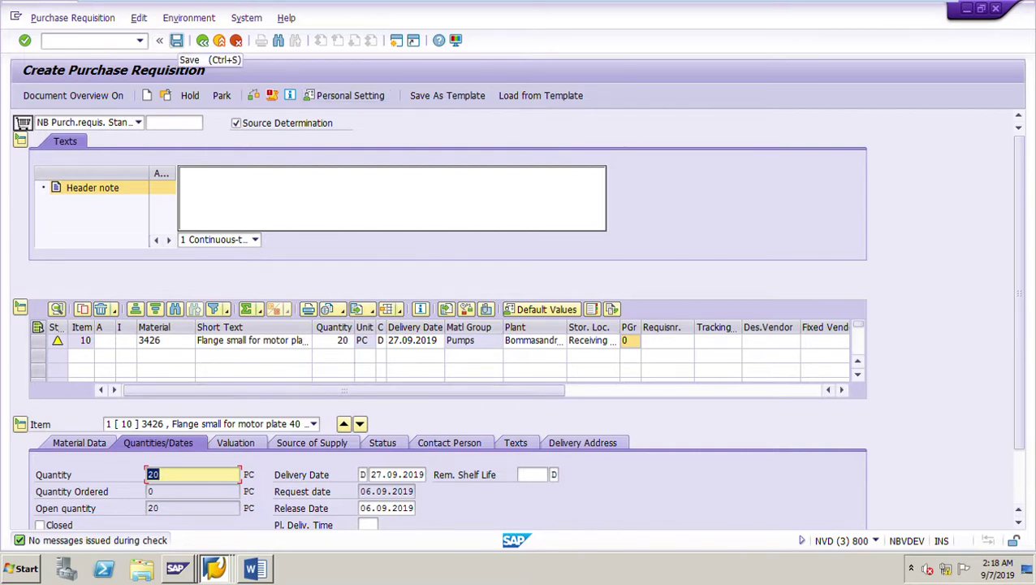
pyautogui.click(176, 41)
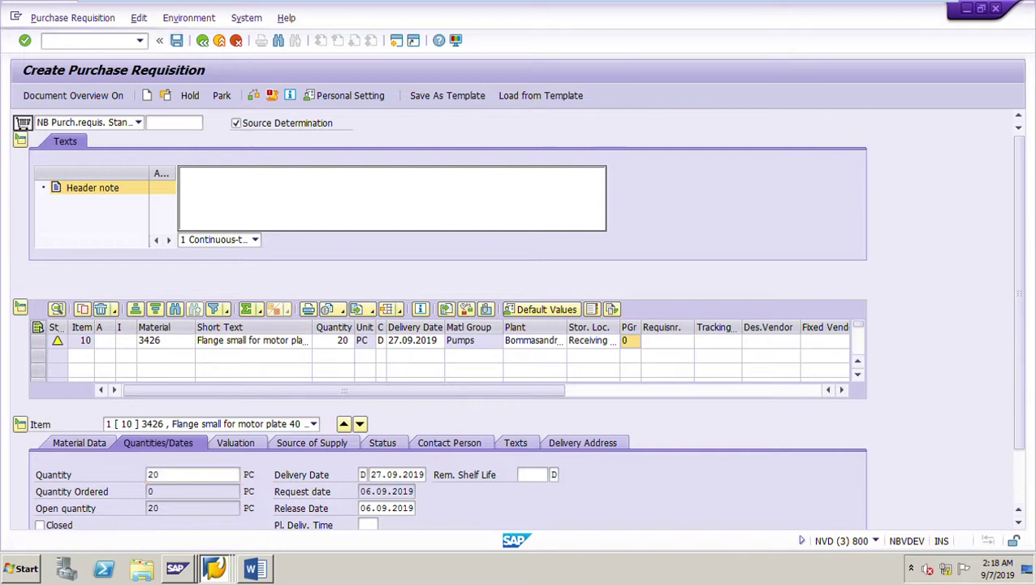